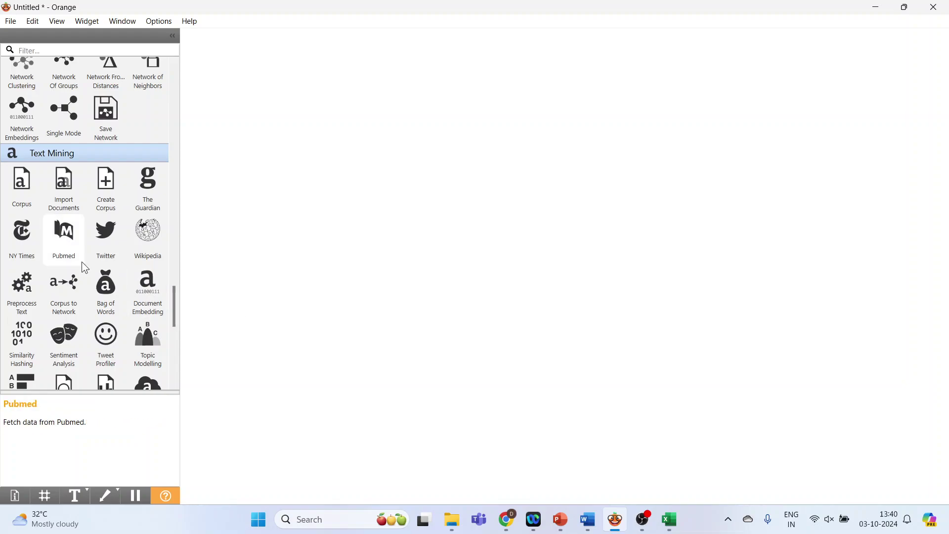
Step: Add a Corpus widget and load the book-excerpts.tab example corpus (140 documents)
left_click_drag(22, 187, 278, 205)
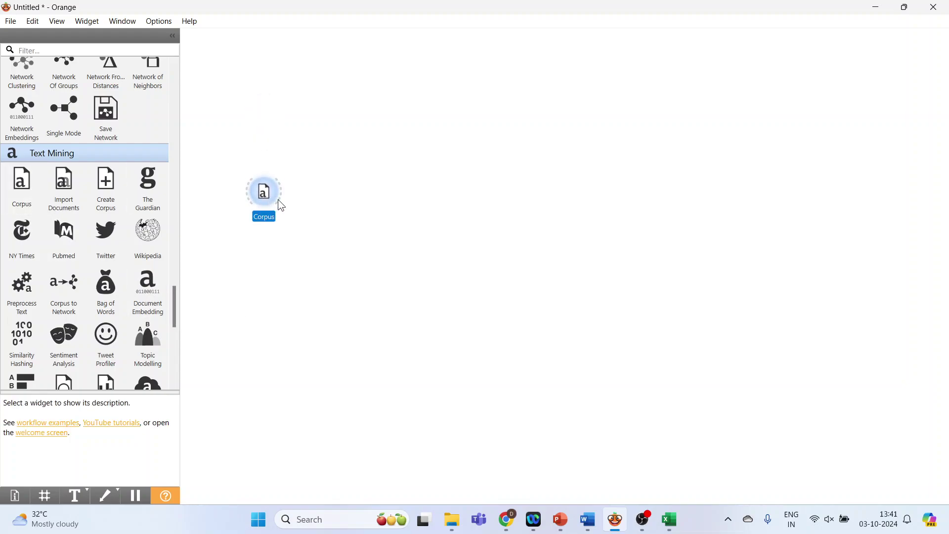
double_click(262, 193)
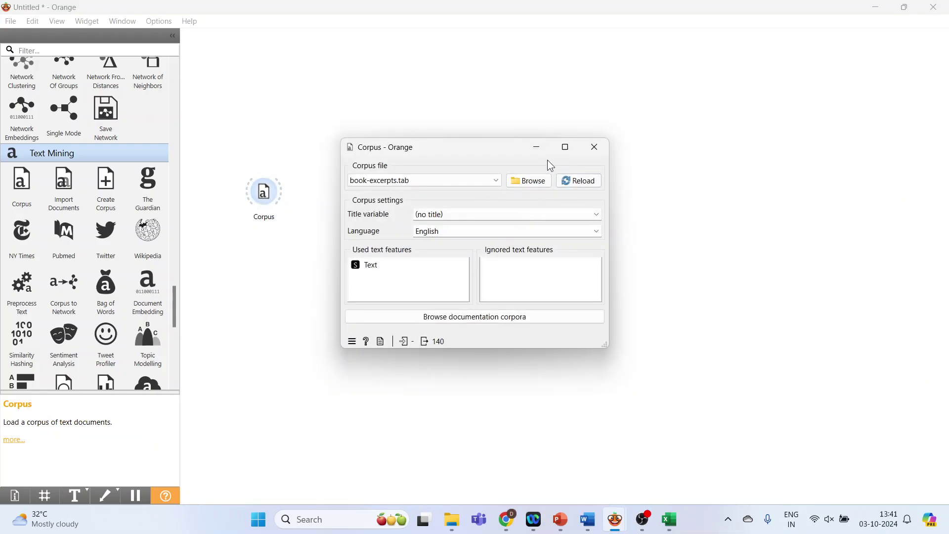
left_click(531, 181)
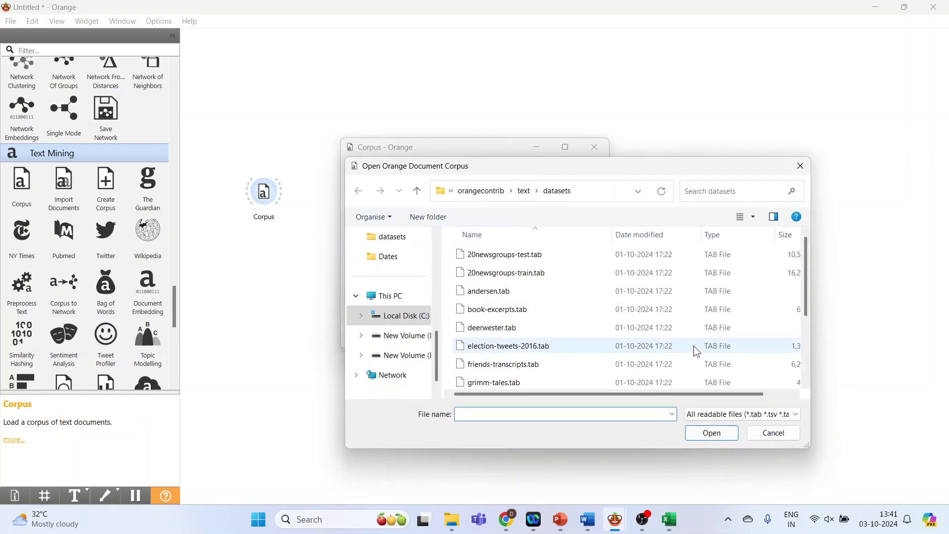
left_click(775, 434)
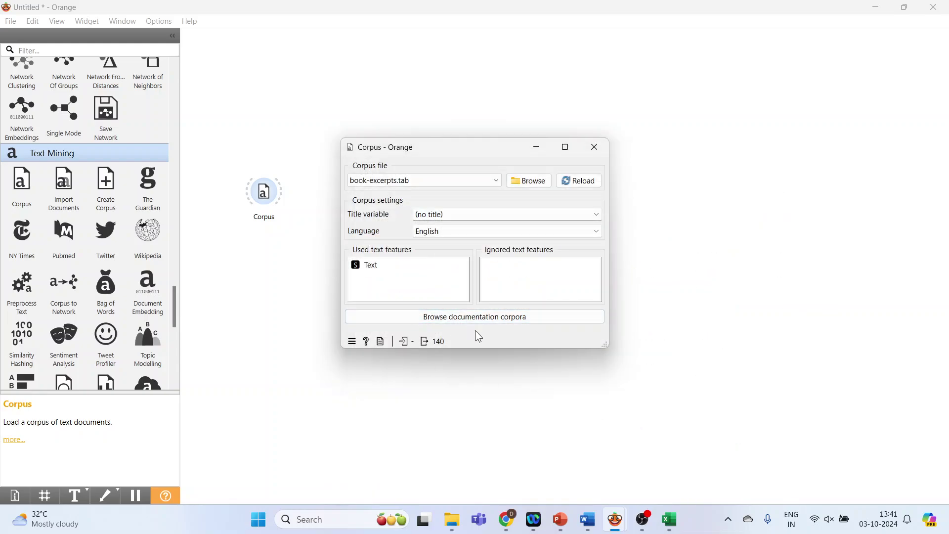
left_click(485, 318)
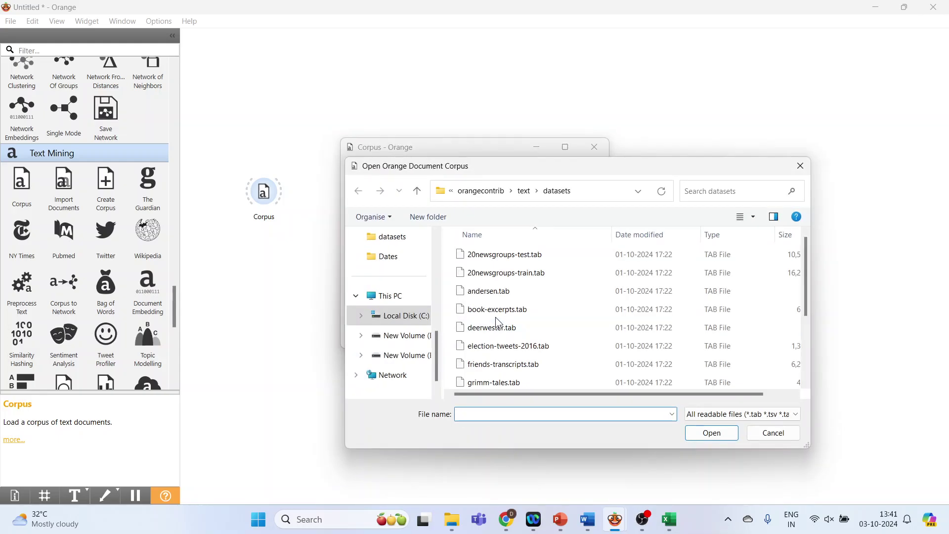
left_click(499, 312)
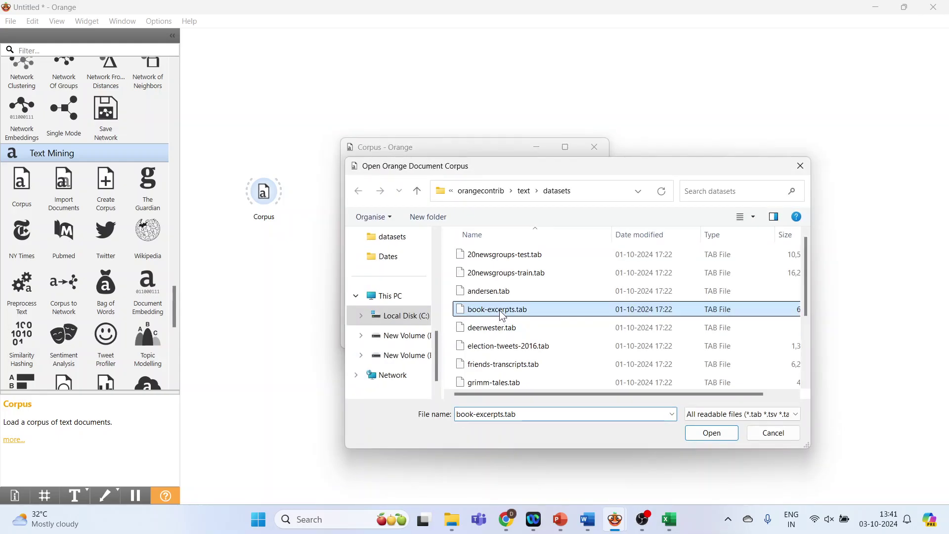
left_click(713, 433)
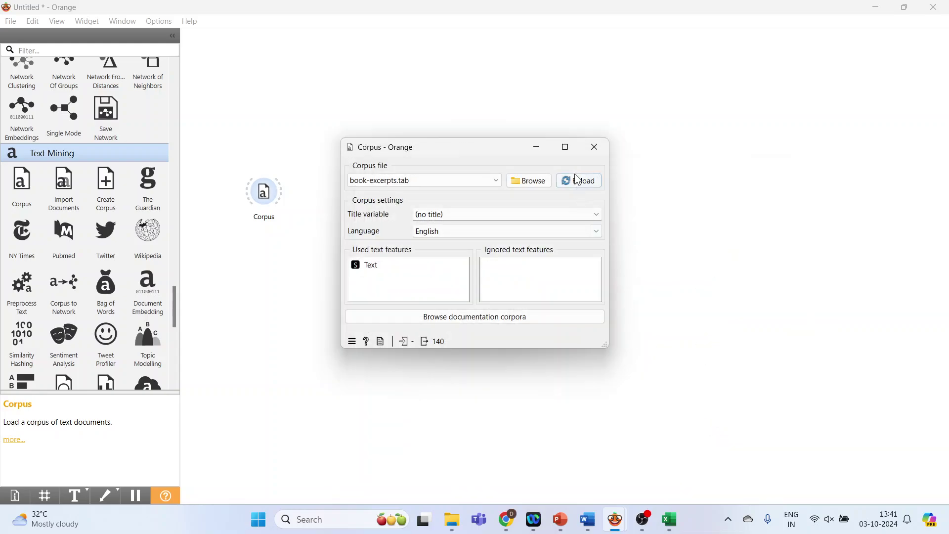
left_click(594, 147)
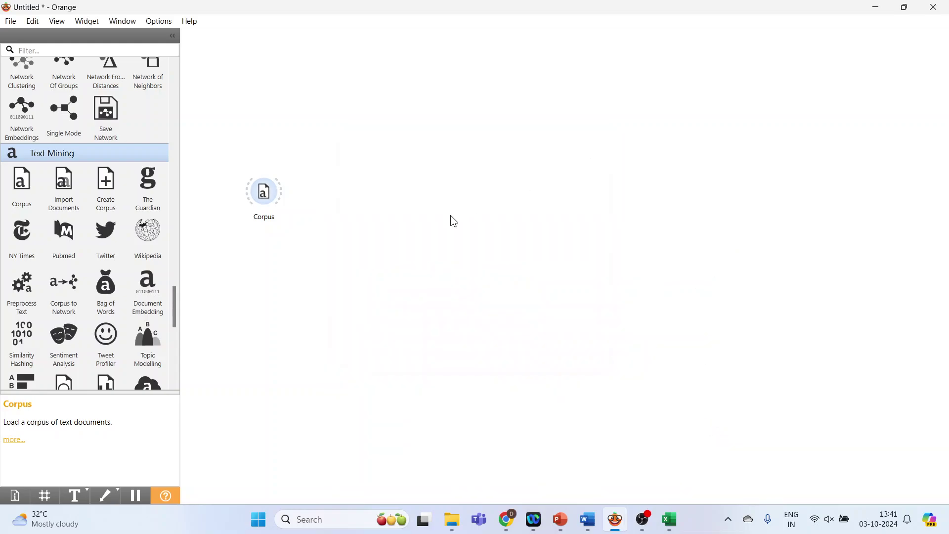
Step: Add a Corpus Viewer above and to the right of Corpus, fed by the Corpus output
left_click_drag(174, 292, 174, 311)
left_click(79, 285)
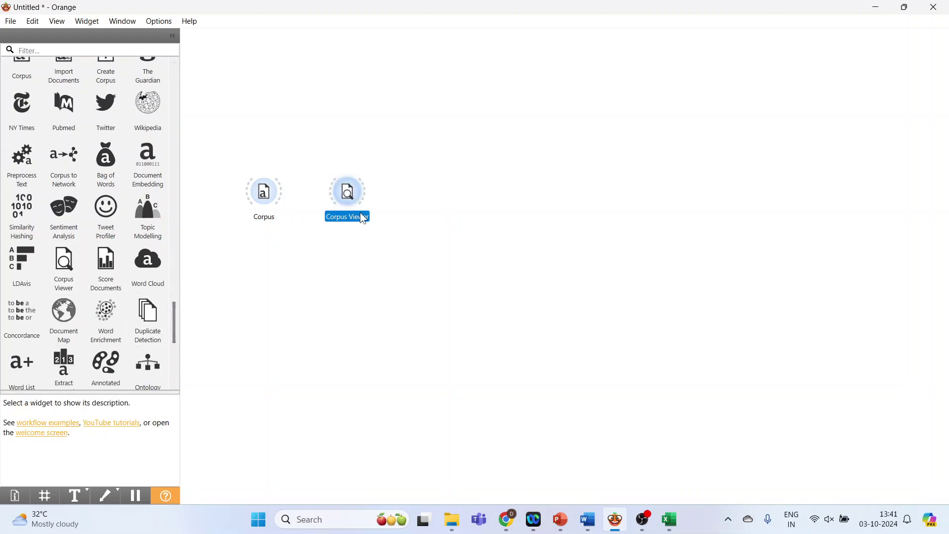
left_click_drag(352, 196, 369, 103)
left_click_drag(282, 192, 357, 99)
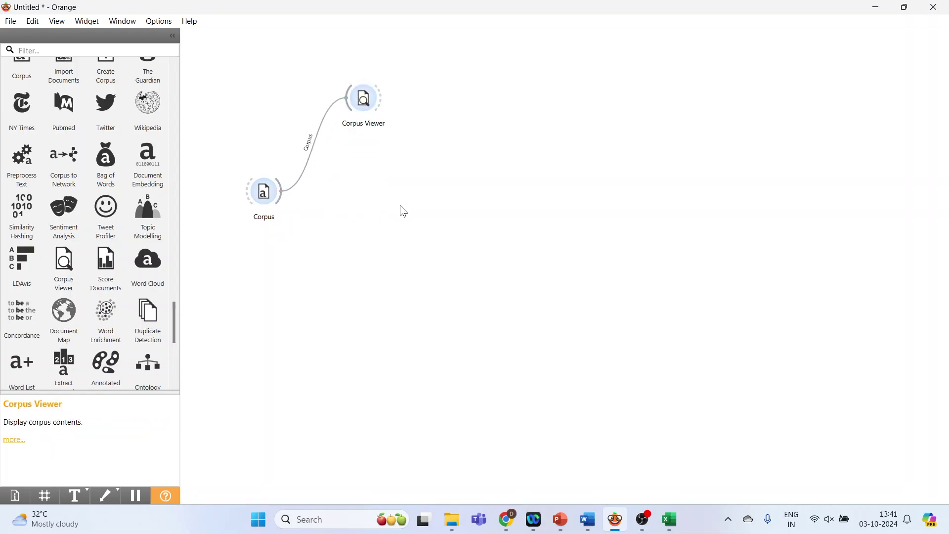
Step: Read Document 2 and Document 72 in the Corpus Viewer
double_click(366, 101)
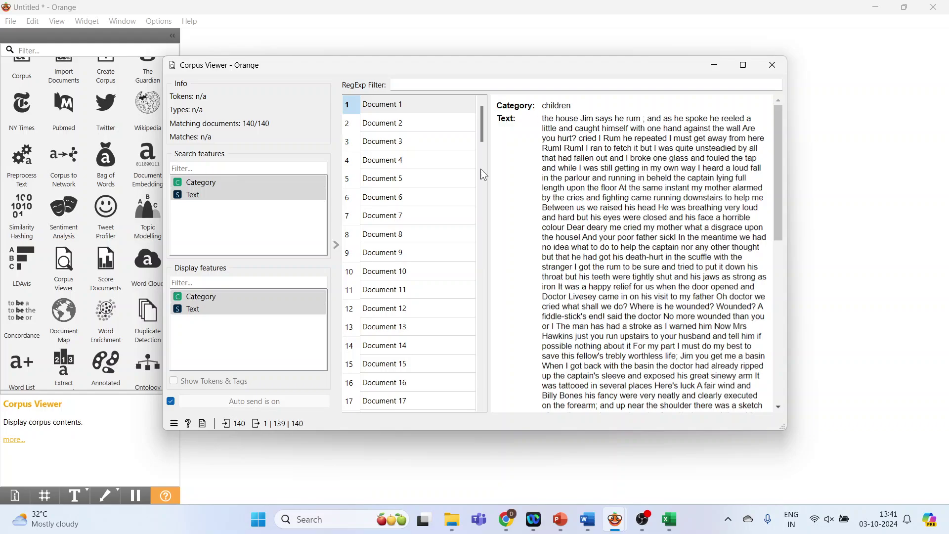
left_click(405, 131)
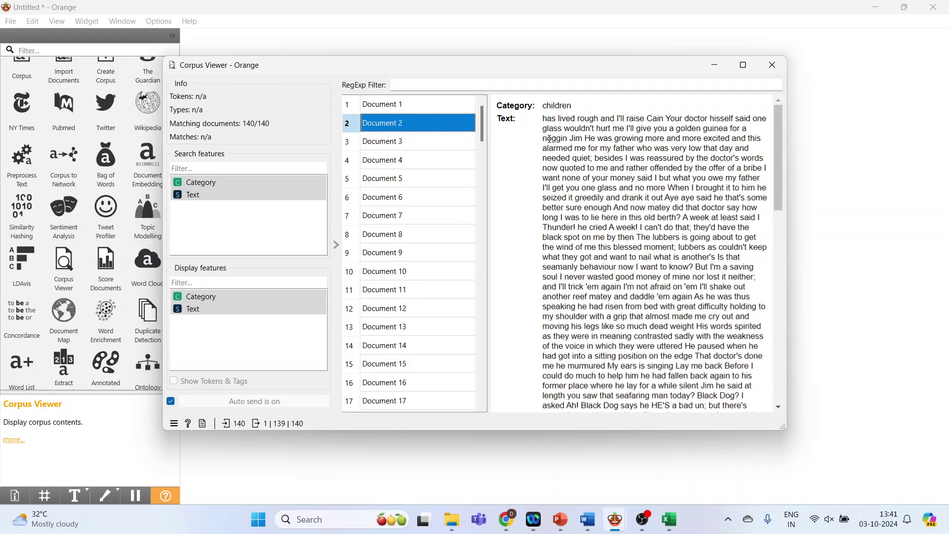
left_click_drag(481, 133, 480, 266)
left_click(403, 258)
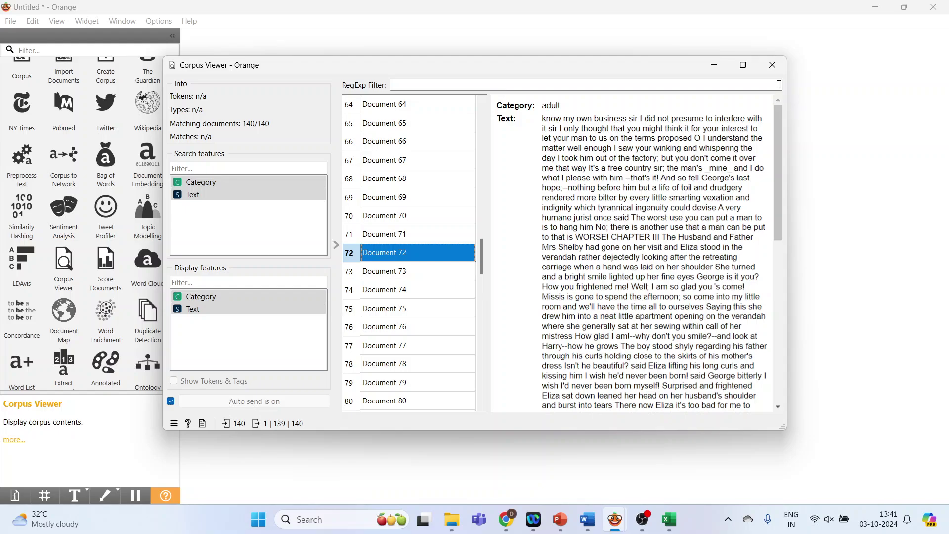
left_click(773, 65)
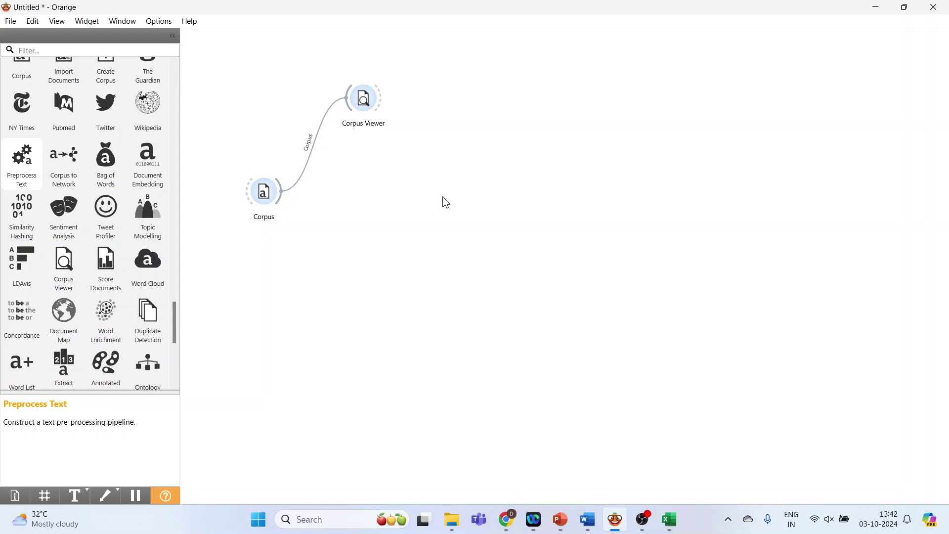
Step: Add Preprocess Text fed by Corpus; review its default pipeline (28667 tokens, 513 types)
key("Return")
left_click_drag(443, 98, 366, 208)
left_click_drag(298, 205, 363, 207)
double_click(369, 214)
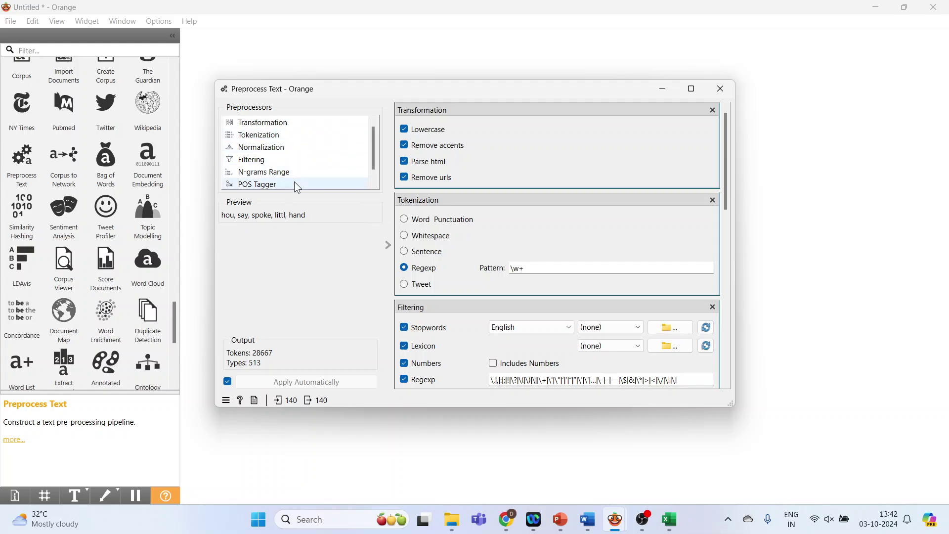
left_click(722, 90)
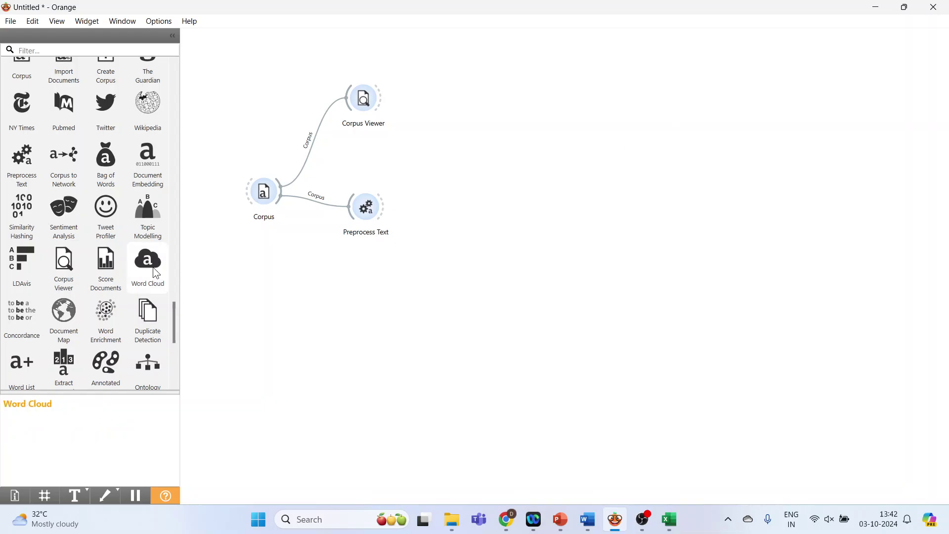
Step: Connect Preprocess Text to a new Sentiment Analysis widget and confirm it uses VADER
left_click_drag(69, 234, 447, 210)
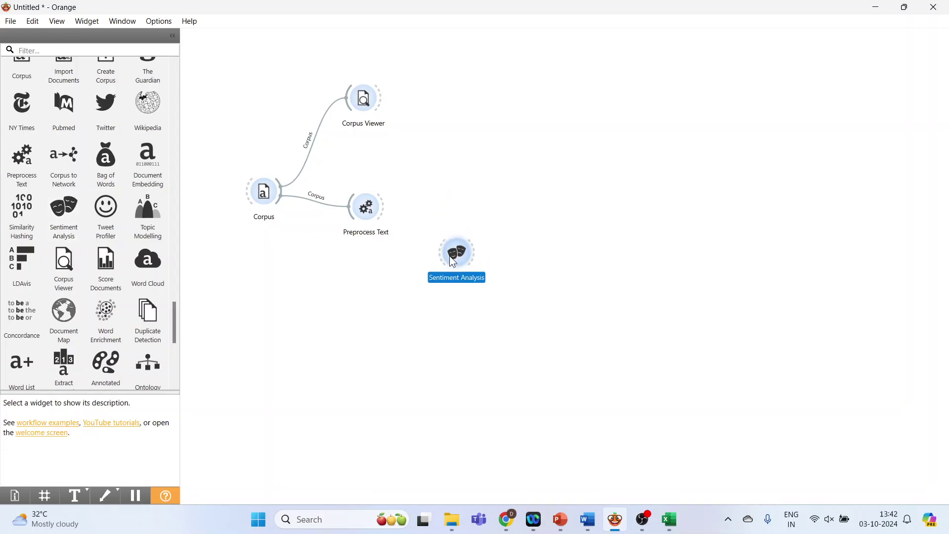
left_click_drag(386, 219, 443, 269)
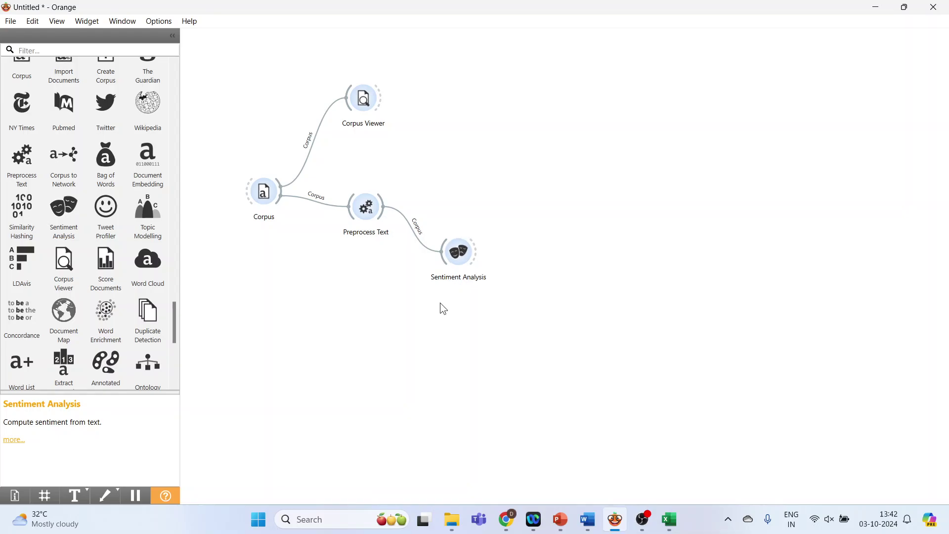
double_click(459, 253)
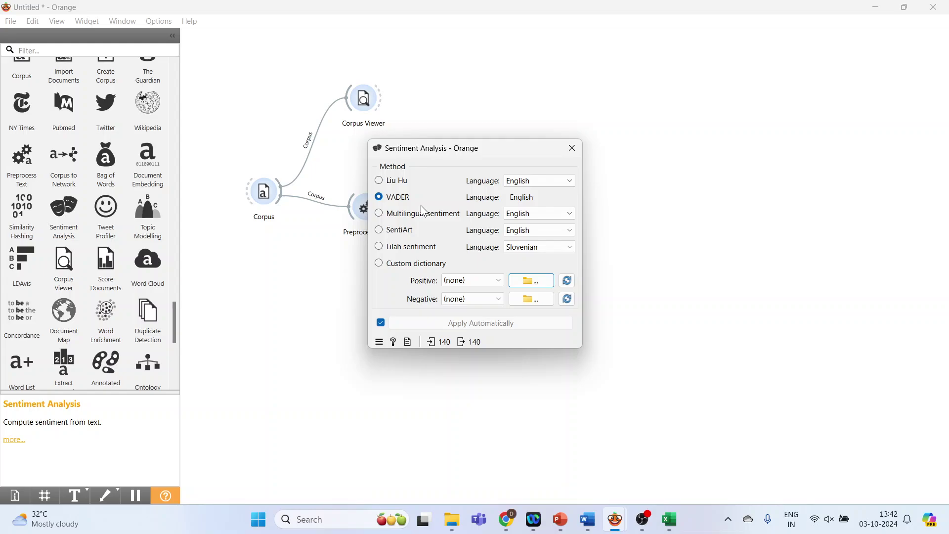
left_click(573, 149)
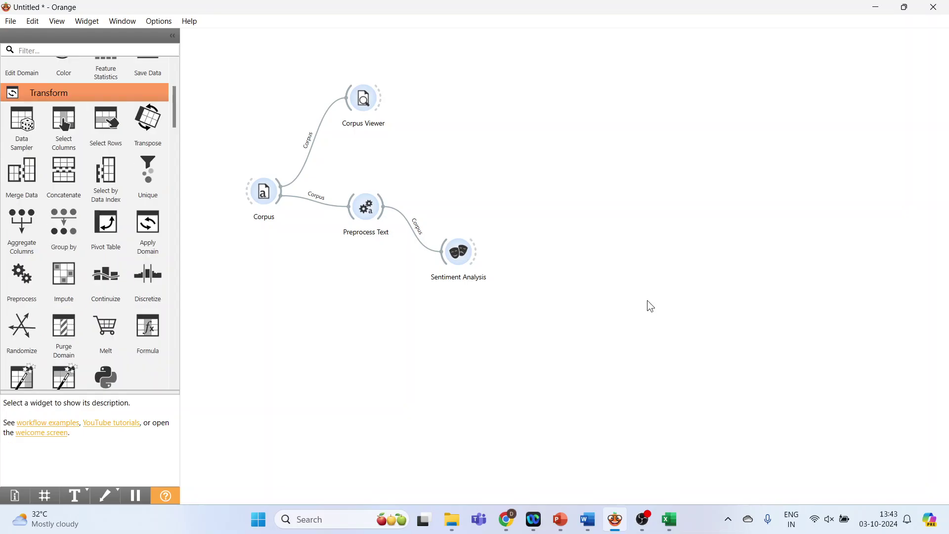
Step: Feed Sentiment Analysis into Select Columns, keeping positive, negative, neutral and compound as features
left_click(67, 133)
left_click_drag(478, 257, 527, 252)
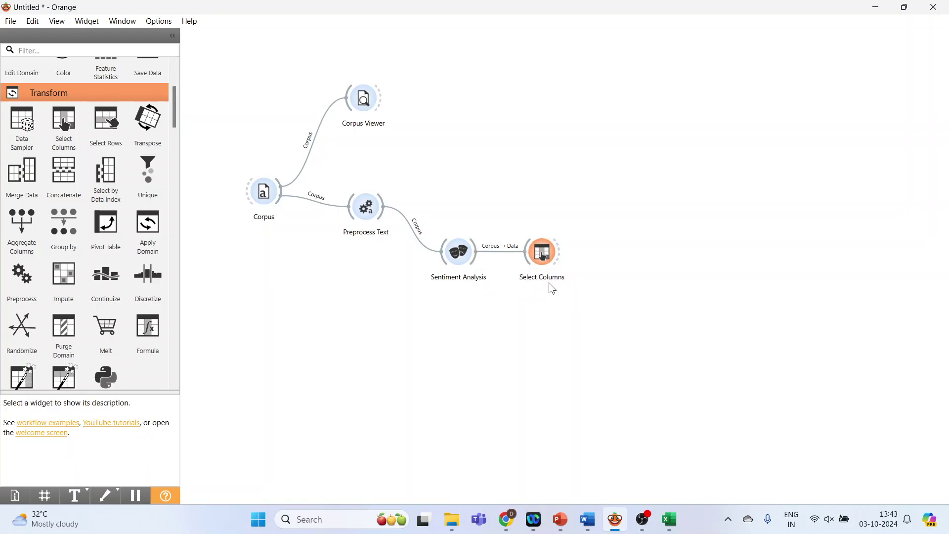
double_click(545, 255)
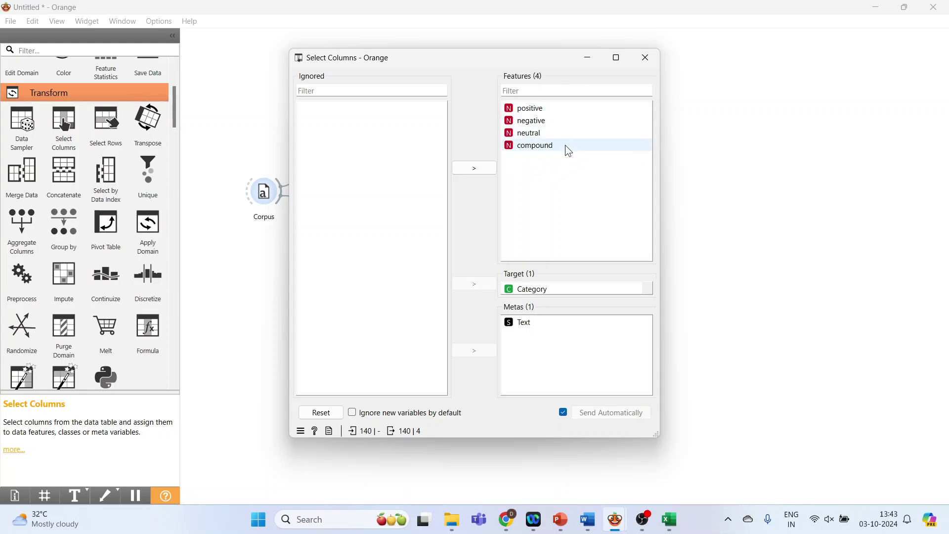
left_click(642, 60)
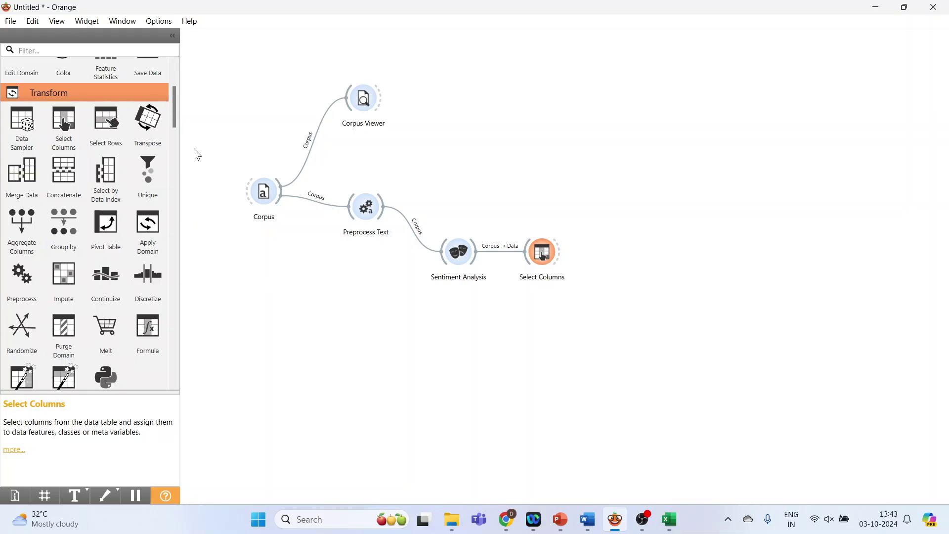
left_click_drag(175, 118, 181, 160)
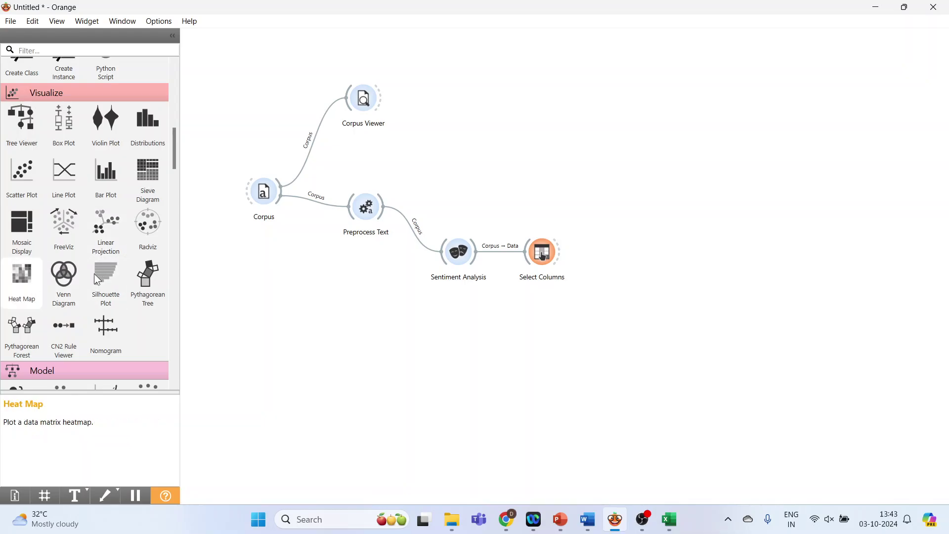
Step: Add a Heat Map fed by Select Columns to view the sentiment scores
key("Return")
left_click_drag(560, 255, 609, 255)
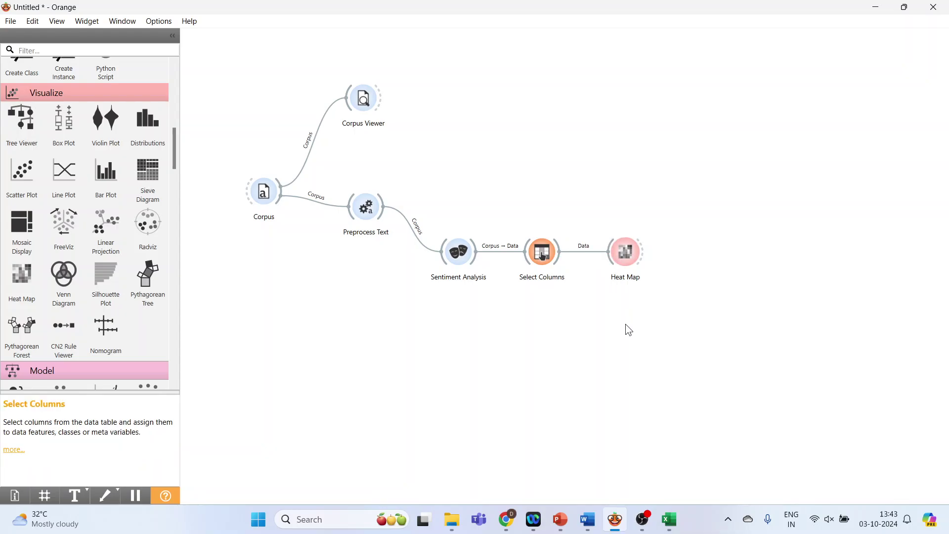
double_click(626, 258)
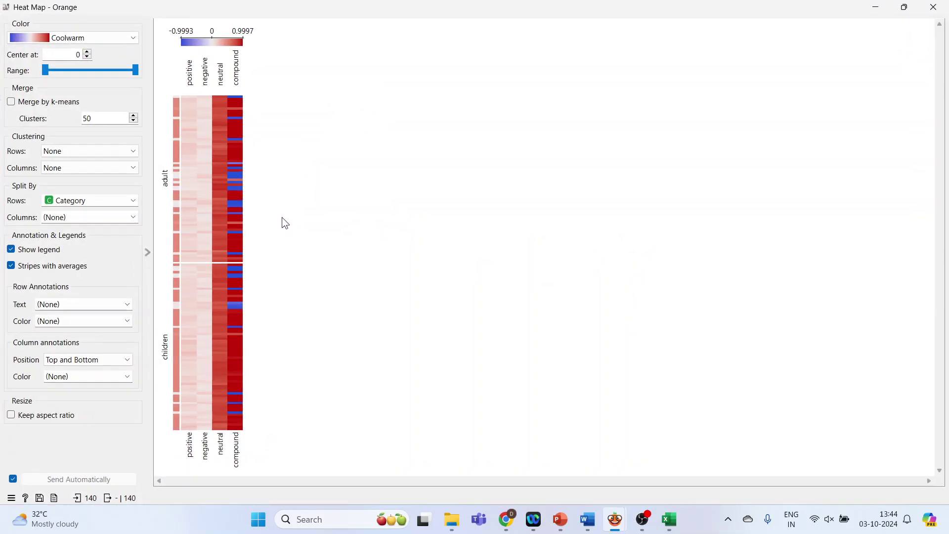
key("ctrl+w")
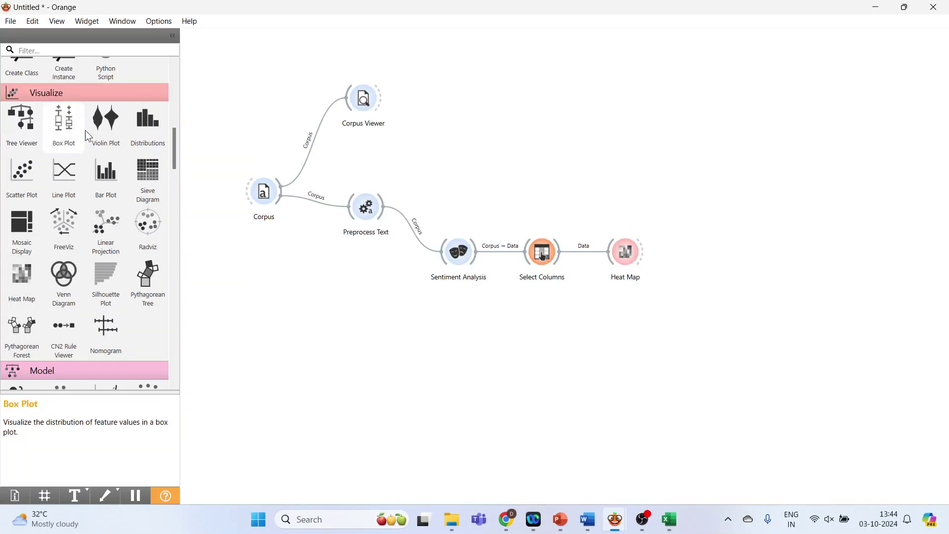
Step: Set the Heat Map to cluster both rows and columns
key("Return")
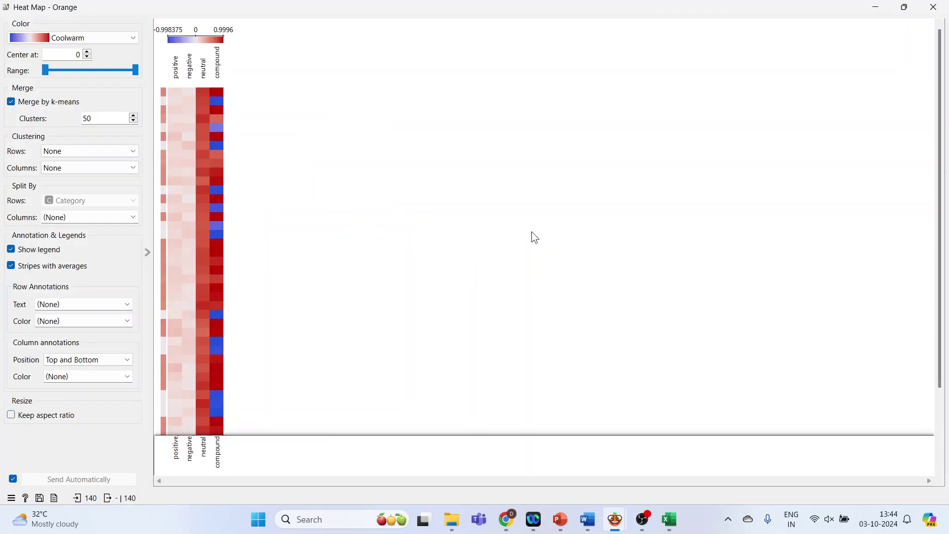
left_click(136, 150)
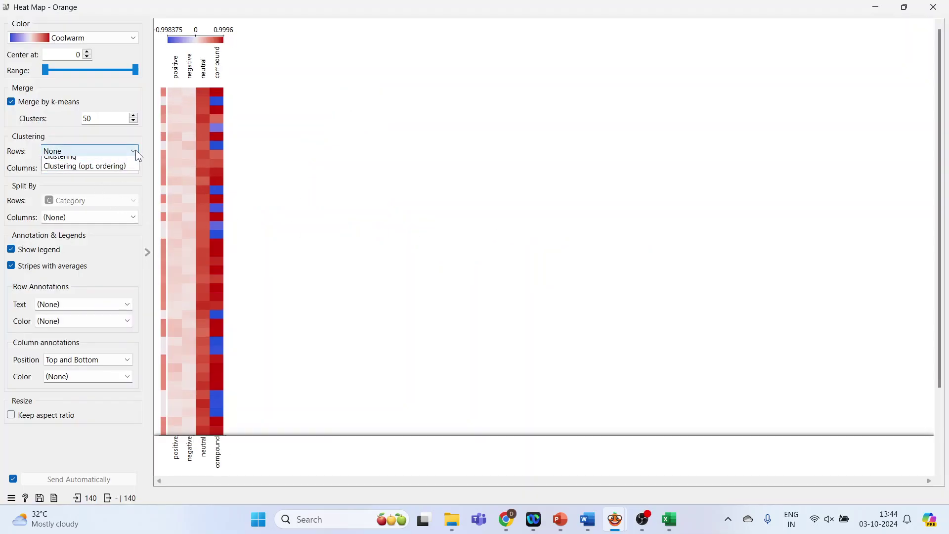
left_click(111, 172)
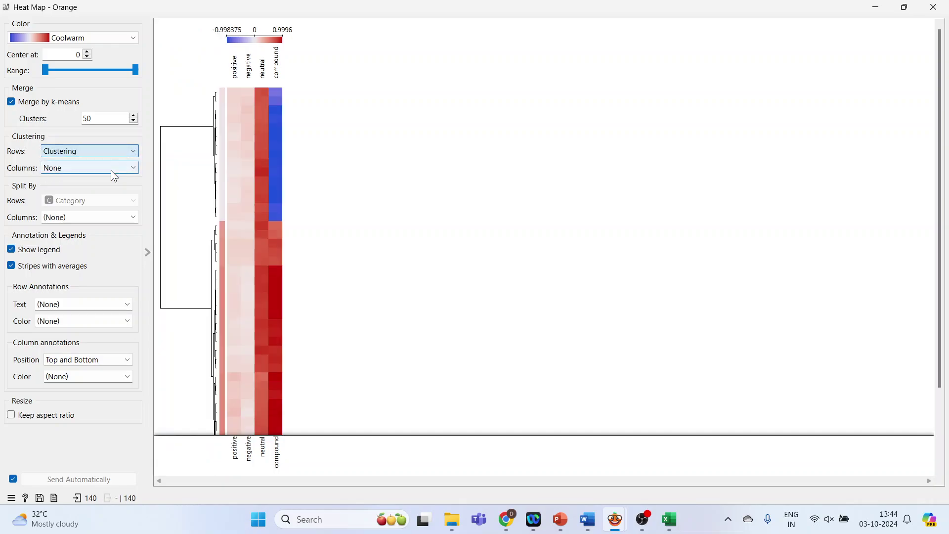
left_click(136, 168)
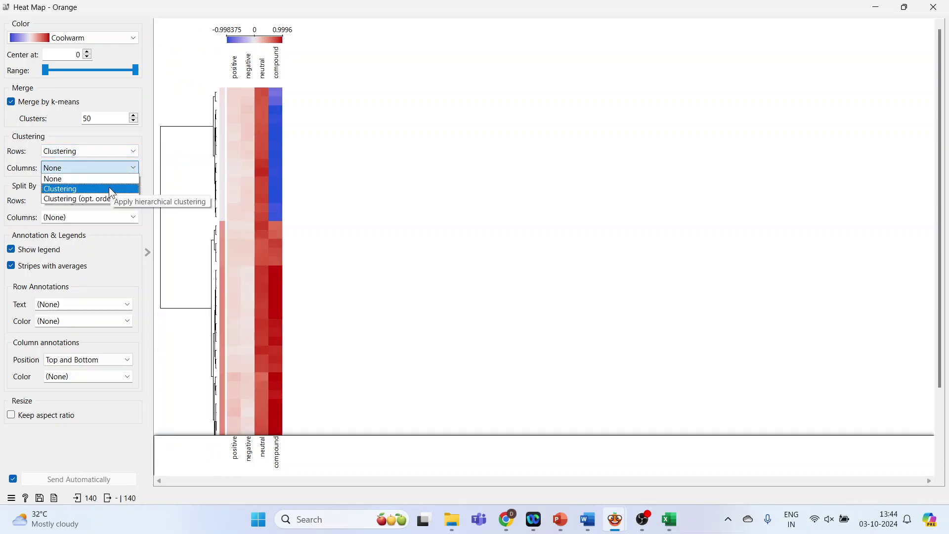
left_click(112, 191)
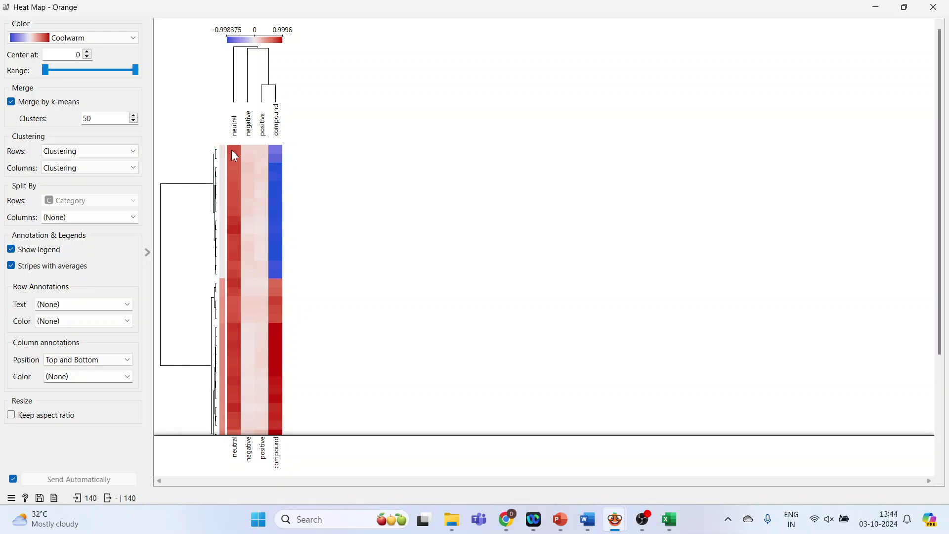
Step: Select the top 14 rows of the heat map
mouse_move(234, 154)
left_click(227, 154)
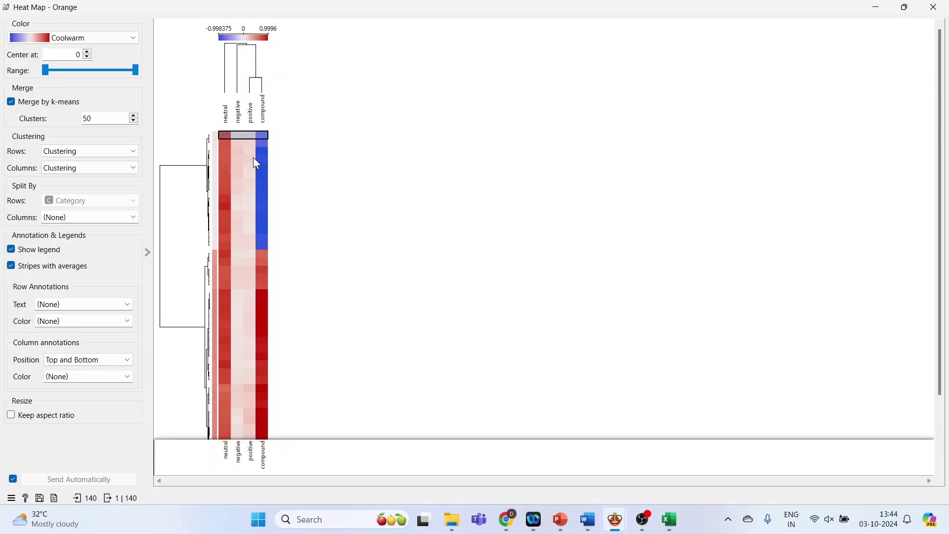
left_click_drag(235, 144, 271, 164)
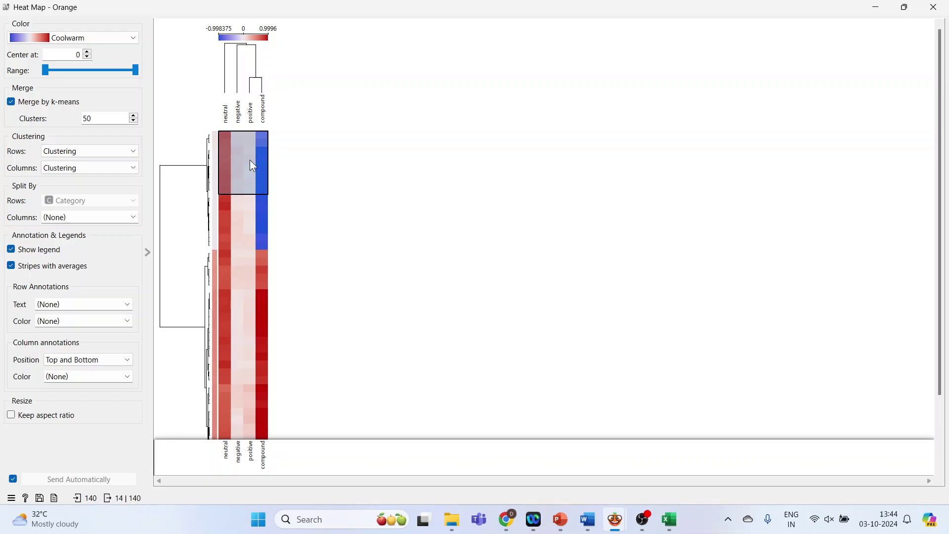
Step: Add a Data Table beside the Heat Map, fed by its selected data
left_click(936, 8)
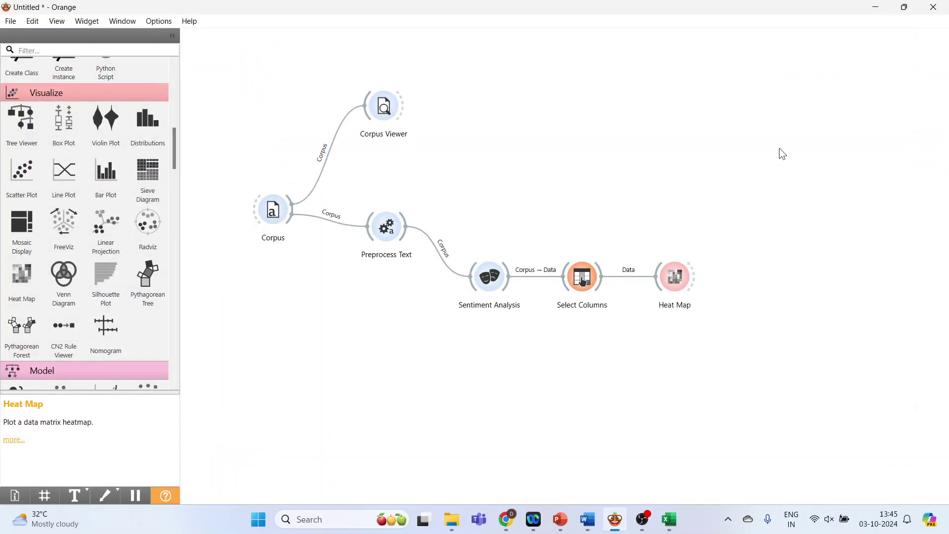
left_click_drag(177, 162, 182, 89)
left_click(22, 149)
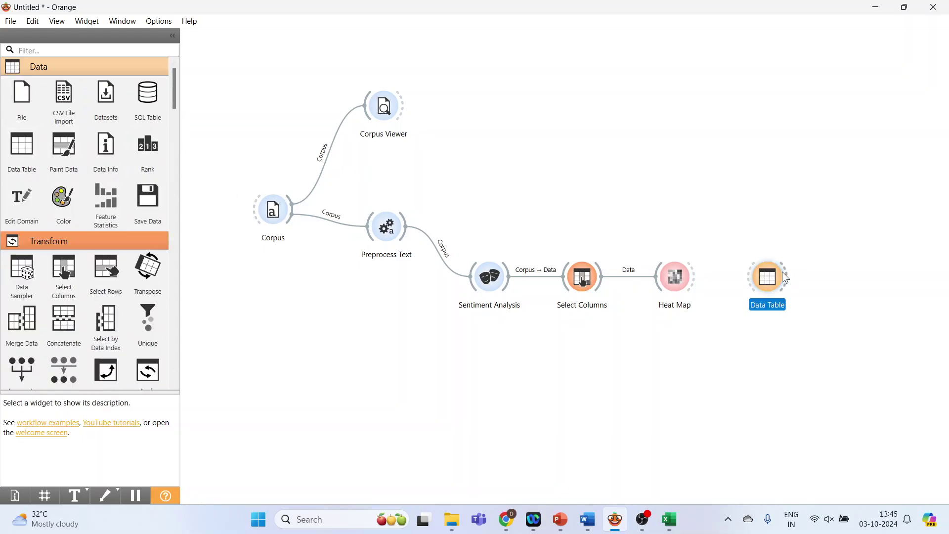
left_click_drag(774, 280, 775, 233)
left_click_drag(696, 279, 746, 246)
Step: Review the 14 selected rows in the Data Table with the Text column widened
double_click(770, 232)
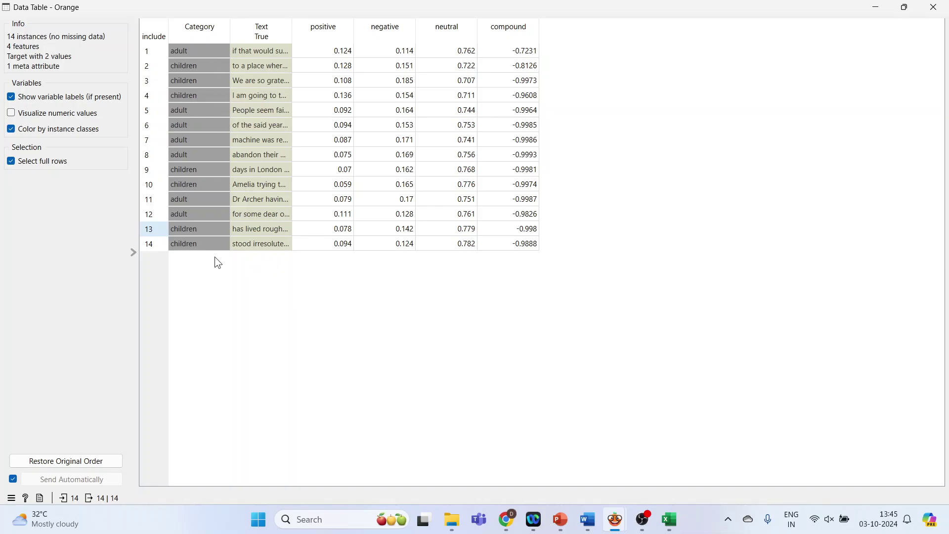
left_click_drag(293, 39, 350, 29)
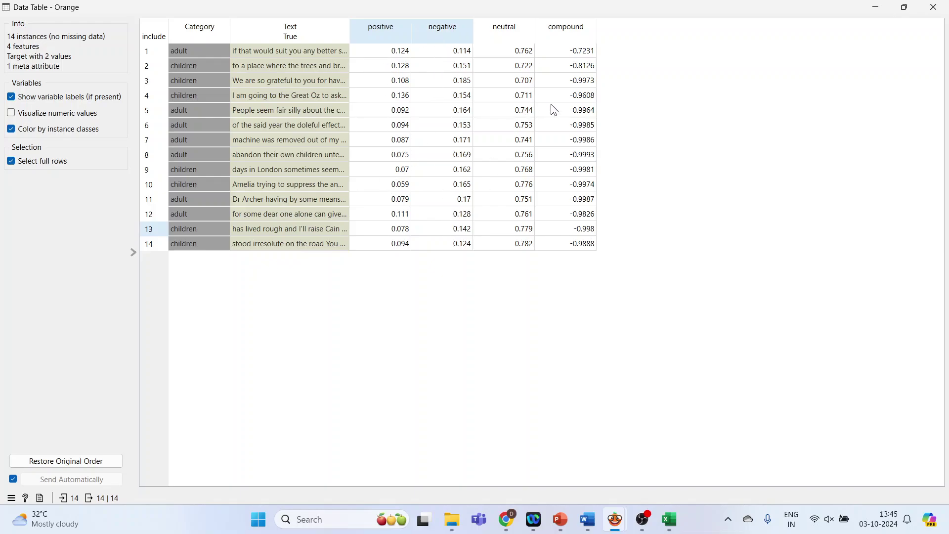
left_click(935, 7)
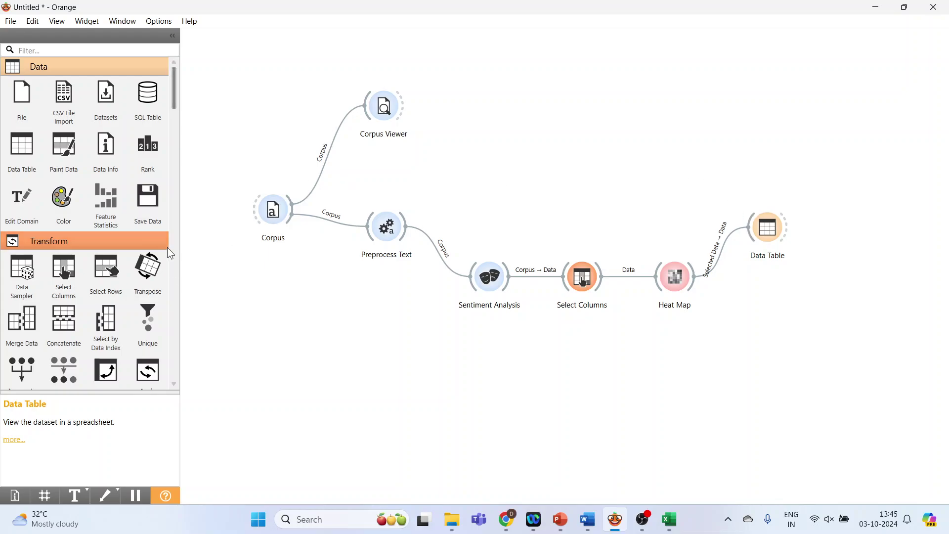
Step: Add Corpus Viewer (1) beside the Heat Map, fed by its Selected Data
left_click_drag(173, 99, 186, 336)
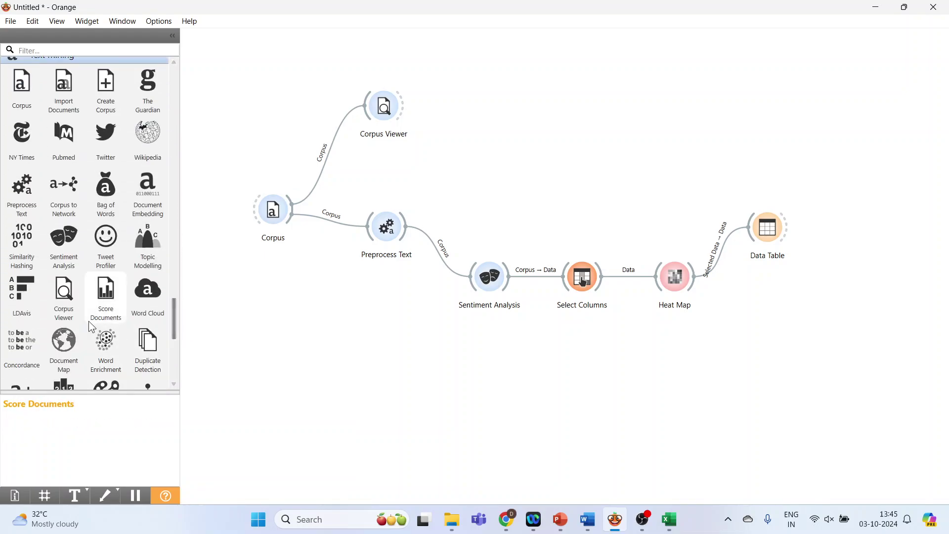
left_click(64, 299)
left_click_drag(861, 233, 780, 331)
left_click_drag(699, 296, 756, 338)
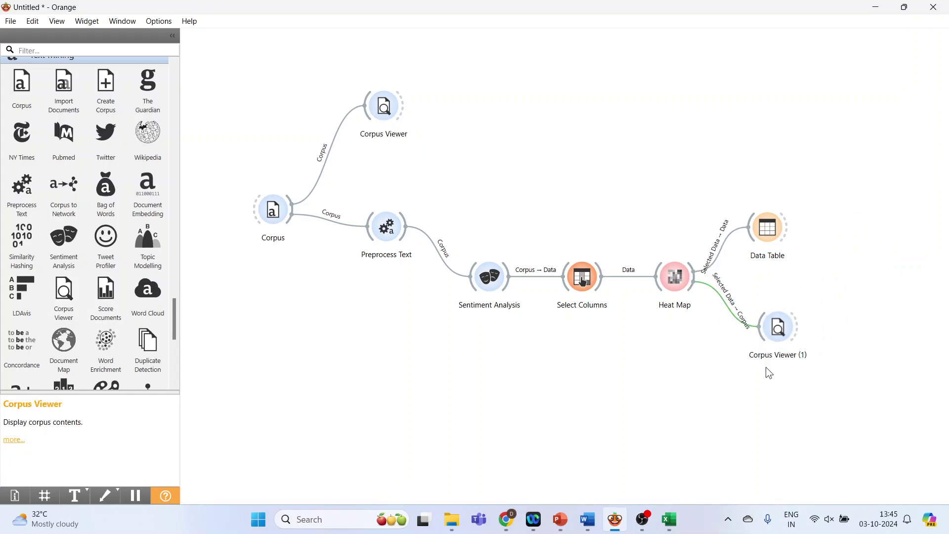
Step: Read the selected documents in Corpus Viewer (1), then revisit the Heat Map selection
double_click(779, 330)
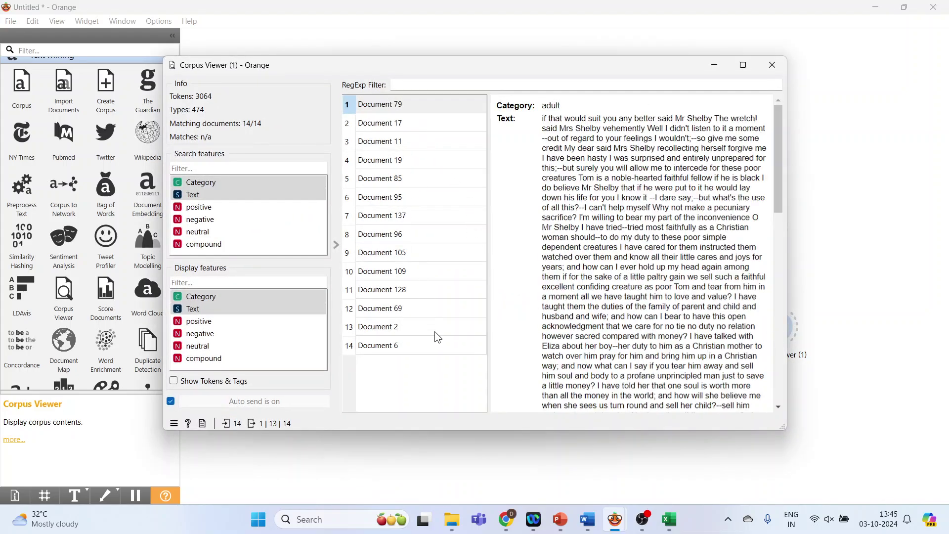
left_click(777, 68)
double_click(674, 284)
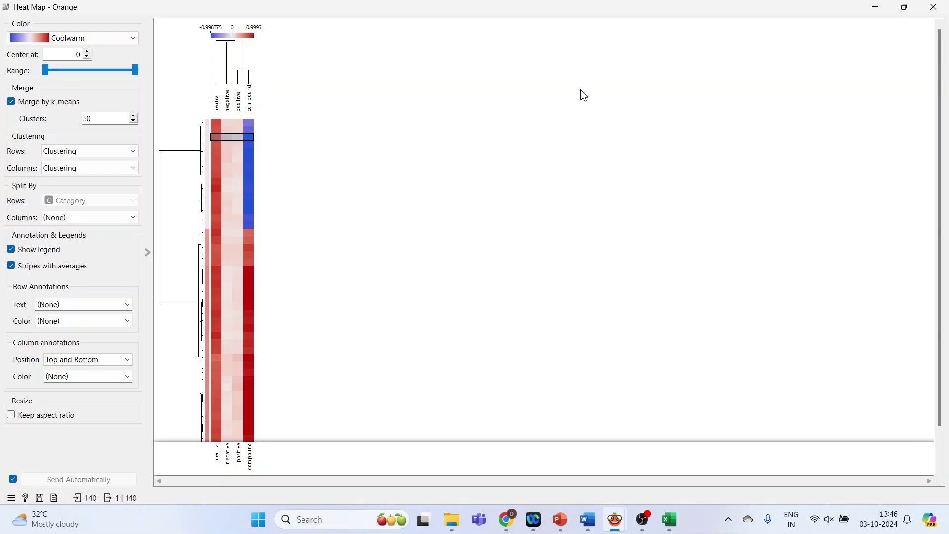
left_click(938, 8)
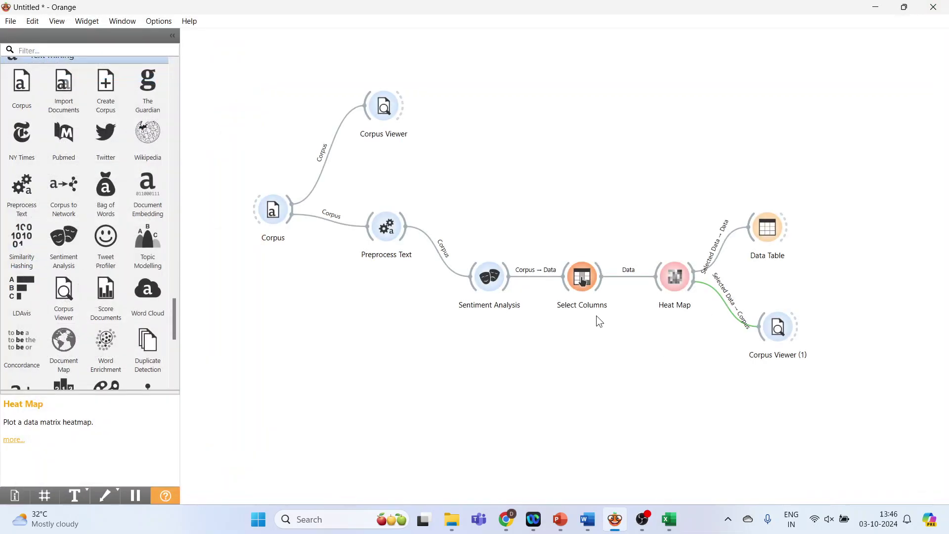
Step: Move compound, neutral and positive to Ignored in Select Columns
double_click(587, 284)
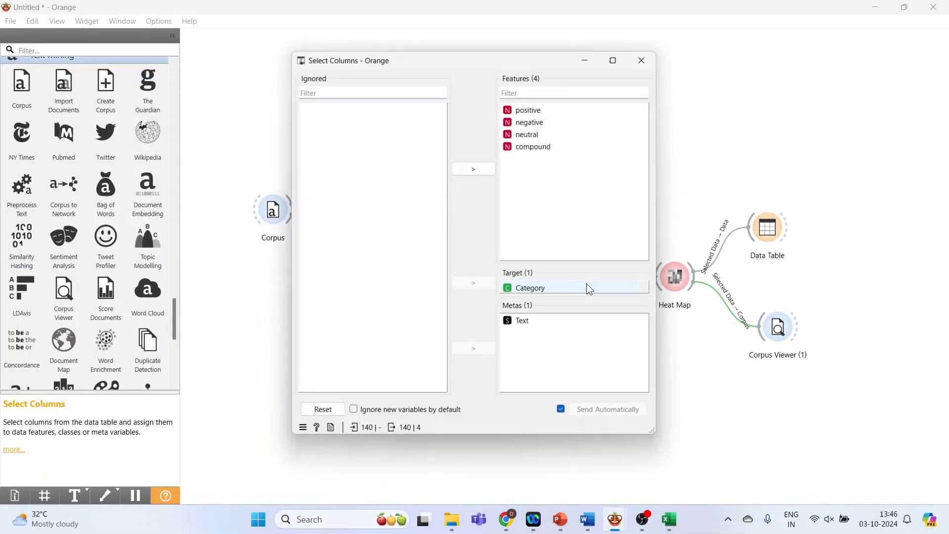
left_click(536, 147)
left_click(486, 168)
left_click(529, 134)
left_click(486, 171)
left_click(531, 108)
left_click(470, 171)
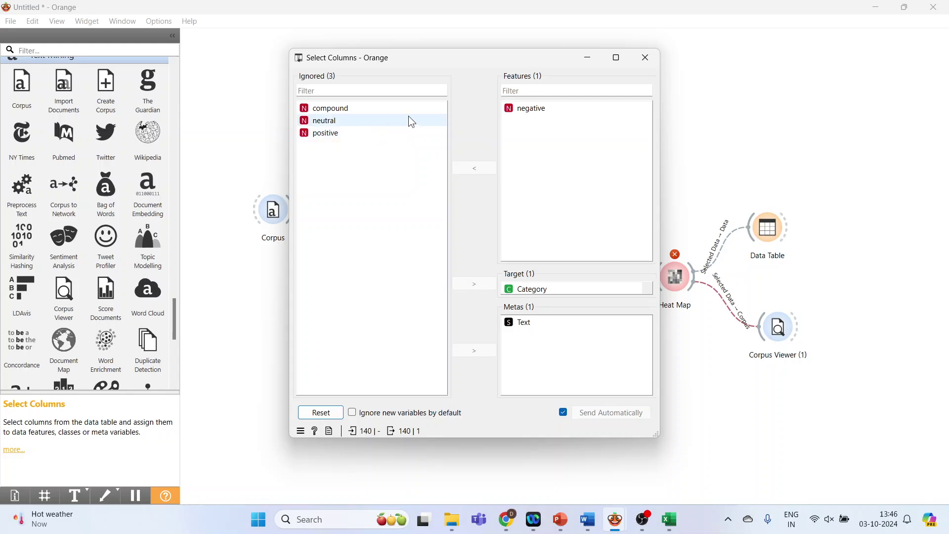
Step: Restore neutral as a feature and view the two-column heat map
left_click(358, 123)
left_click(477, 167)
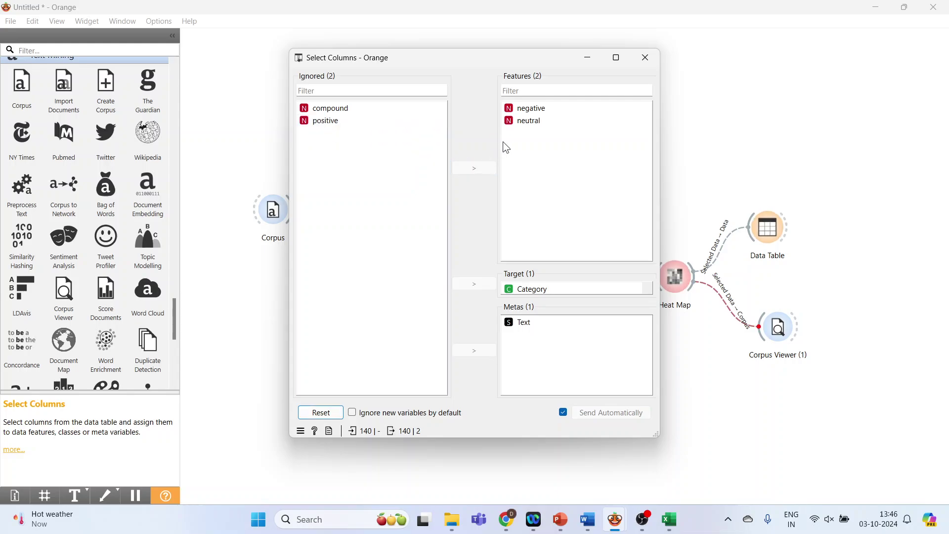
left_click(645, 57)
double_click(682, 279)
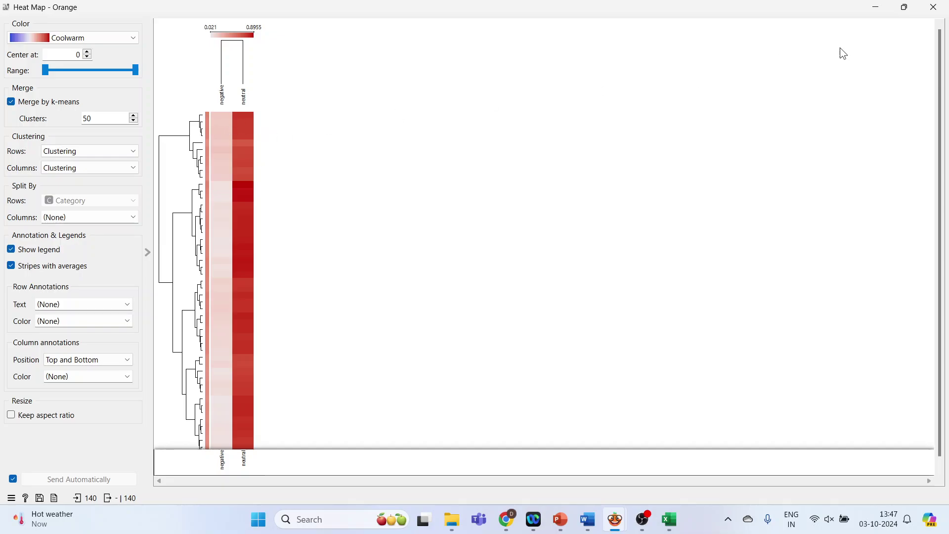
Step: Confirm the Data Table is empty, then select a top block of 15 heat map rows
left_click(934, 7)
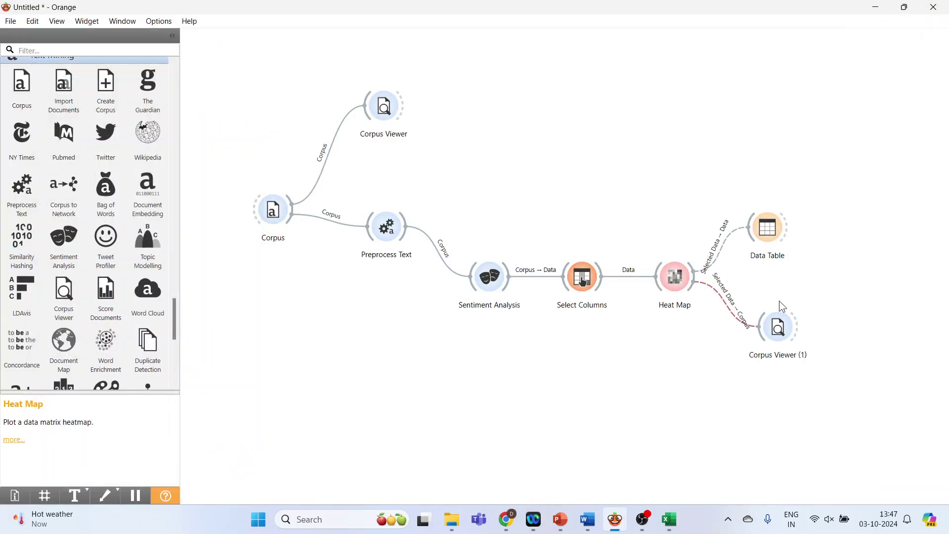
double_click(770, 238)
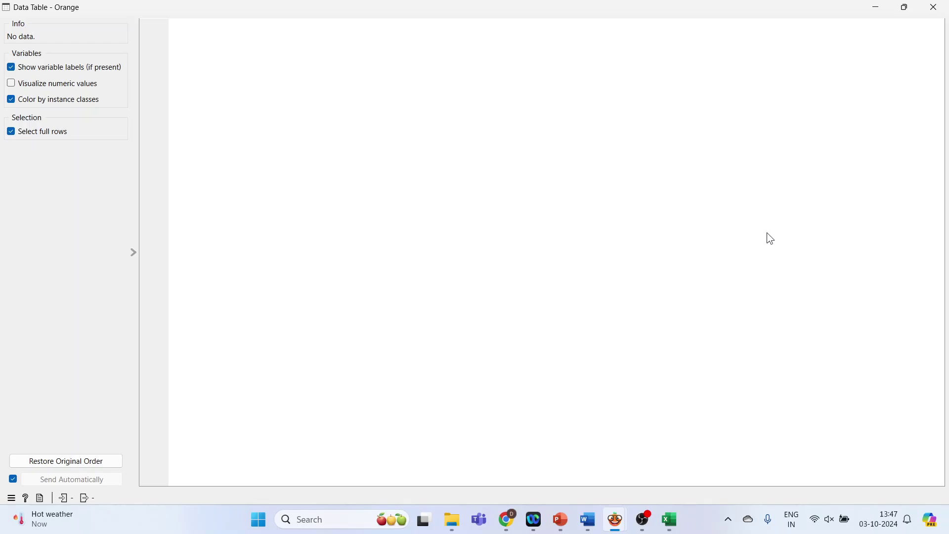
left_click(934, 7)
double_click(674, 283)
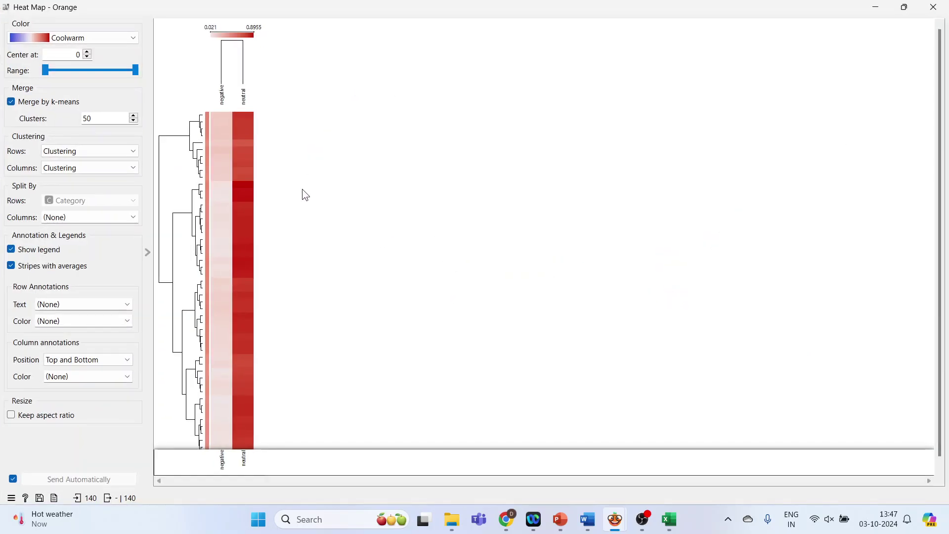
left_click(223, 118)
left_click_drag(225, 134, 224, 176)
left_click(224, 157, "ctrl")
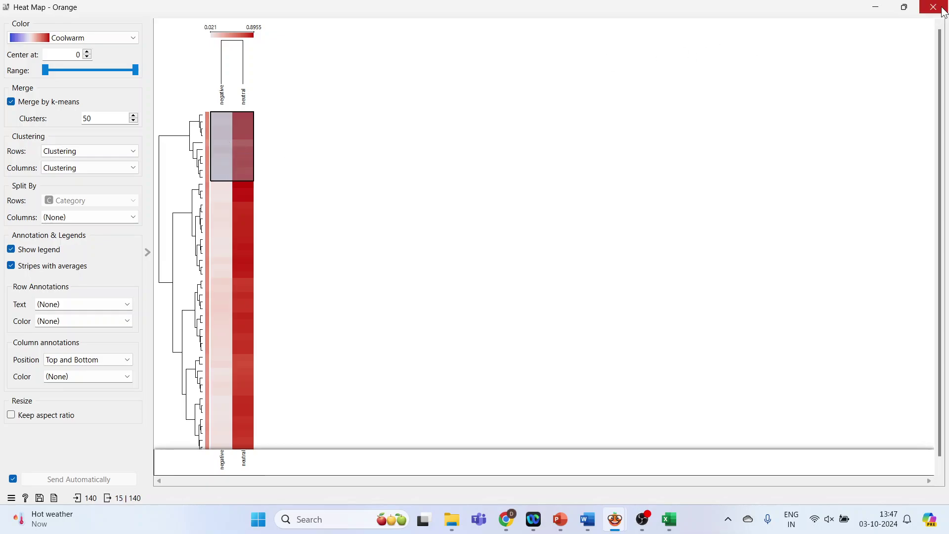
left_click(935, 7)
Step: Verify the 15 selected documents in the Data Table and Corpus Viewer (1)
double_click(777, 232)
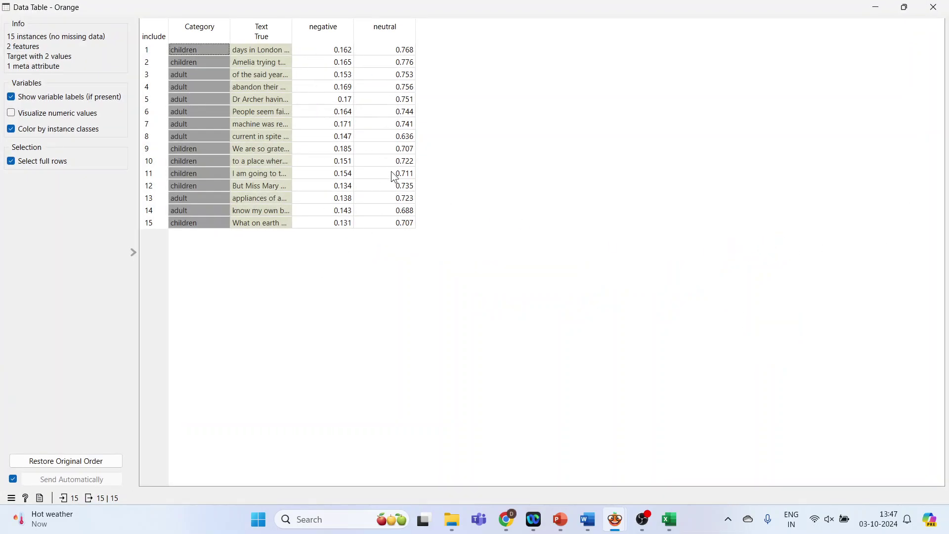
left_click(933, 10)
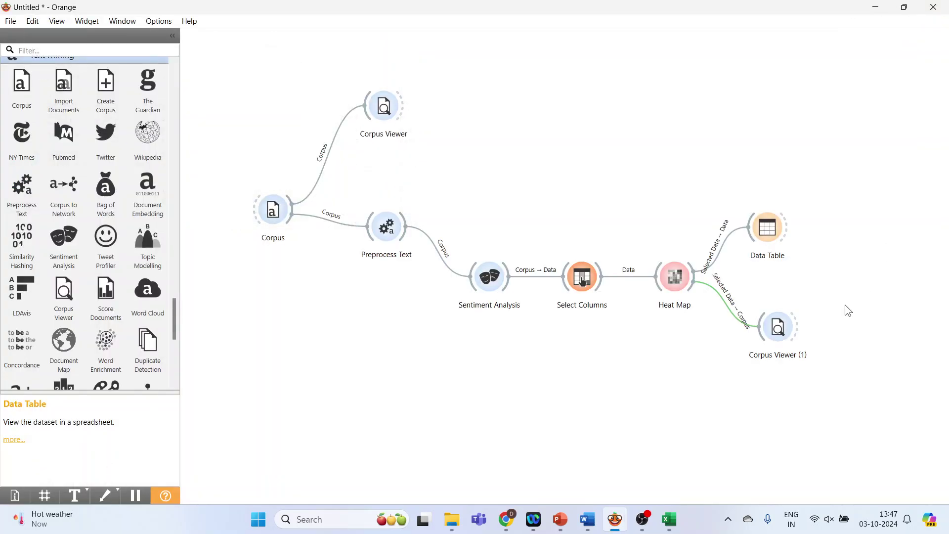
double_click(778, 326)
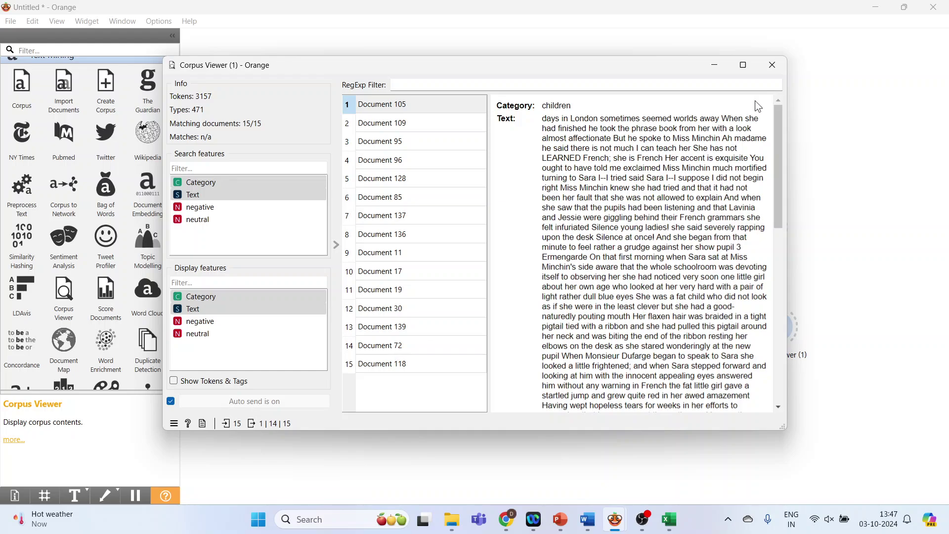
left_click(772, 65)
left_click(852, 330)
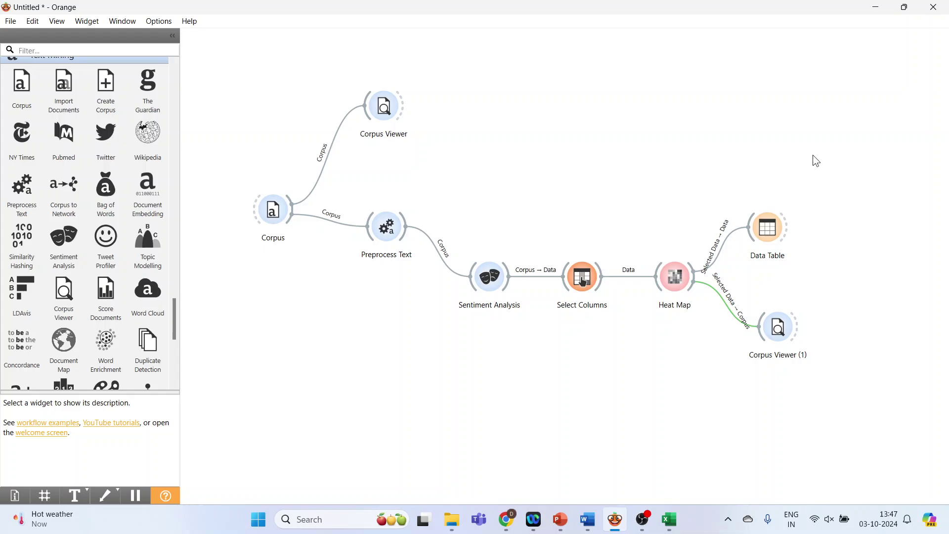
Step: Add a Word Cloud beside the Heat Map, feed it the Heat Map's selected data, and open it
left_click(149, 304)
left_click_drag(873, 327, 768, 147)
left_click_drag(778, 234, 778, 266)
left_click_drag(777, 157, 776, 186)
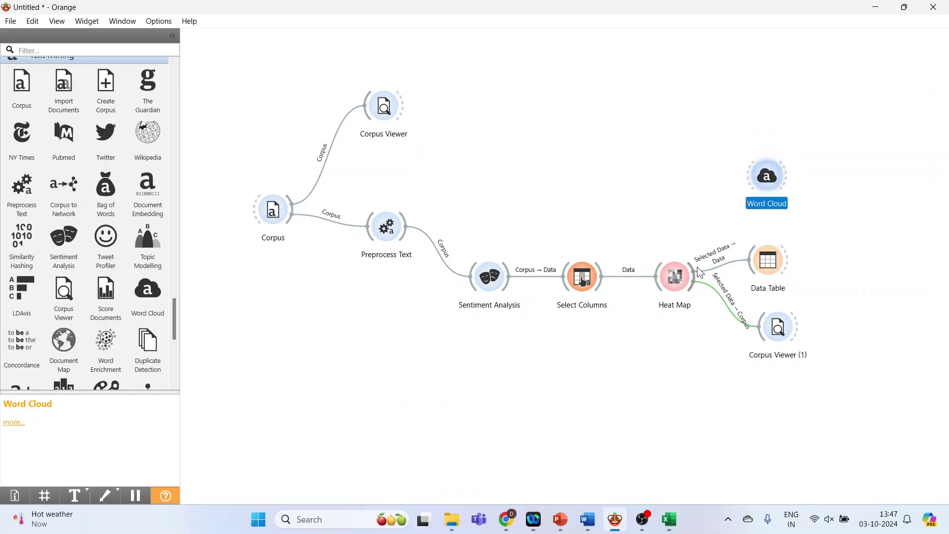
left_click_drag(696, 273, 779, 188)
double_click(787, 189)
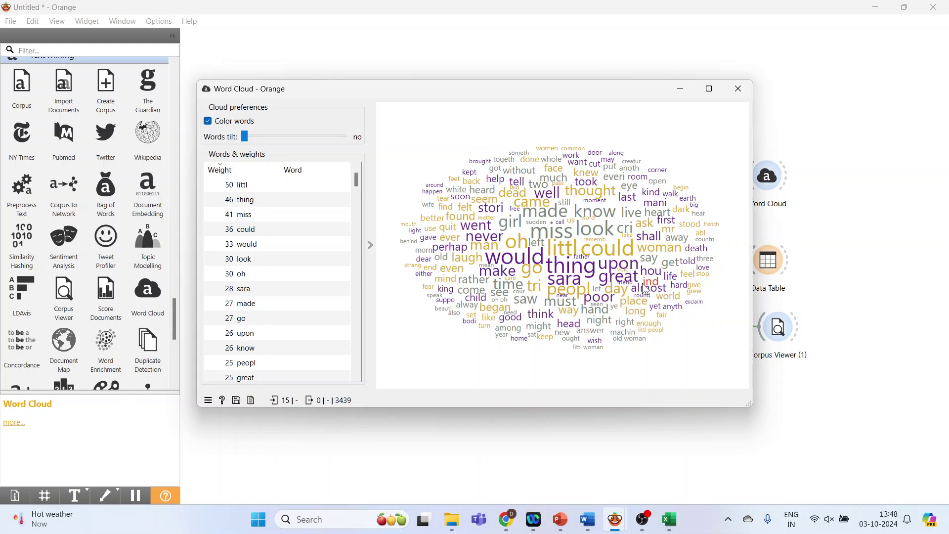
Step: Present the Thank You slide (slide 3) full screen in PowerPoint
left_click(560, 519)
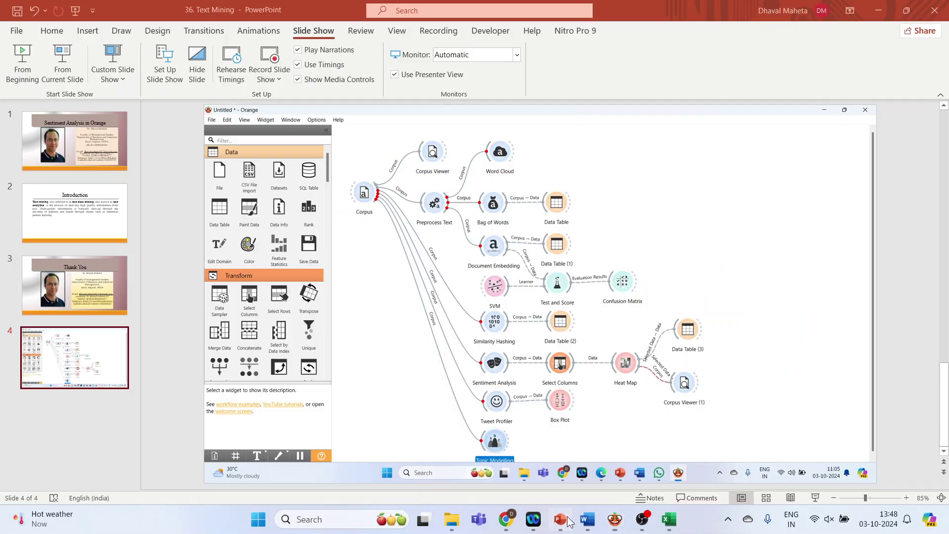
left_click(120, 305)
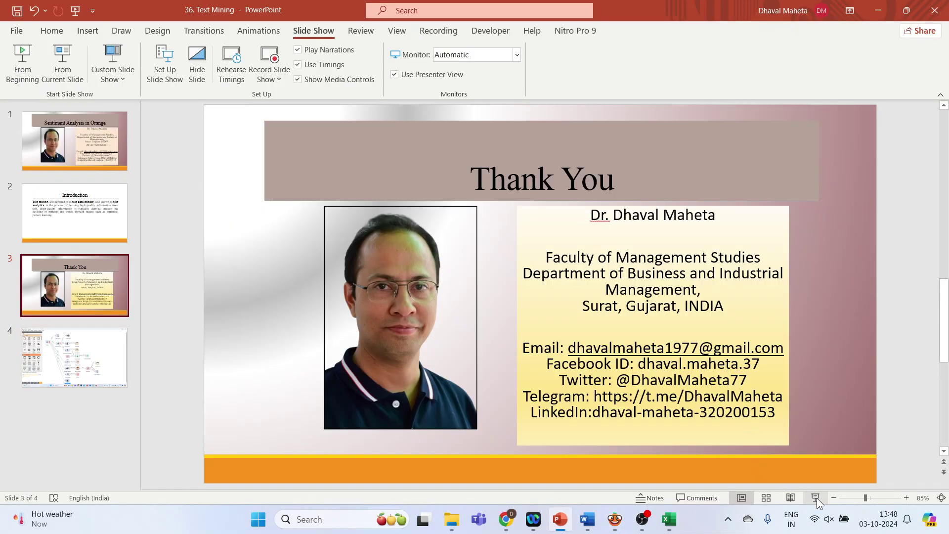
left_click(815, 498)
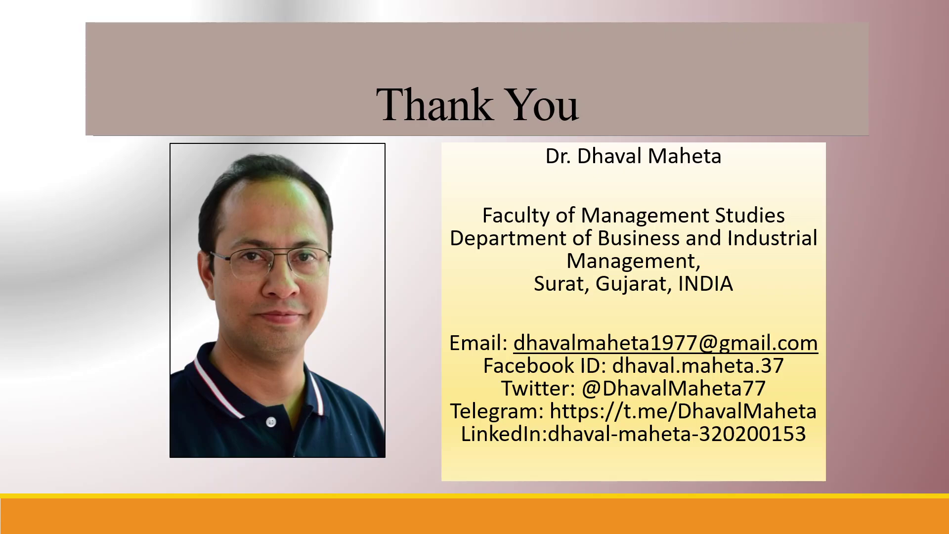